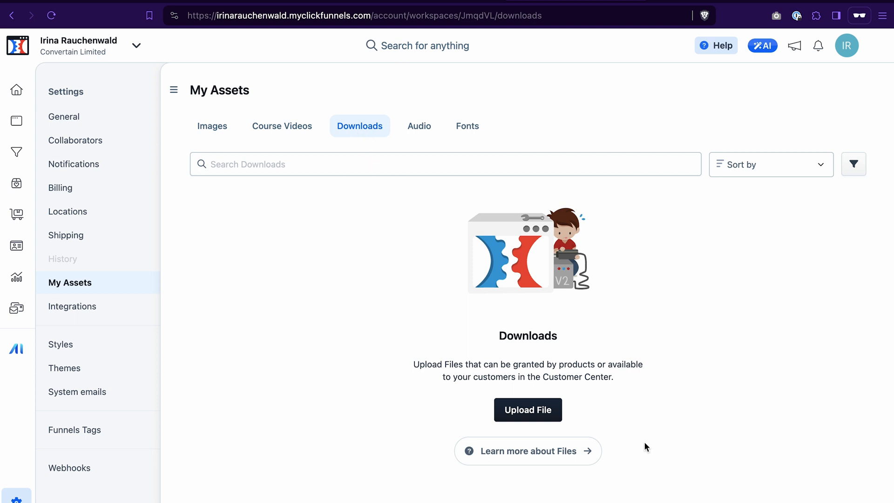
# Create a downloadable file named Funnel Launch Checklist with the blue book preview image and the file Funnel Launch Checklist.pdf.
pyautogui.click(538, 414)
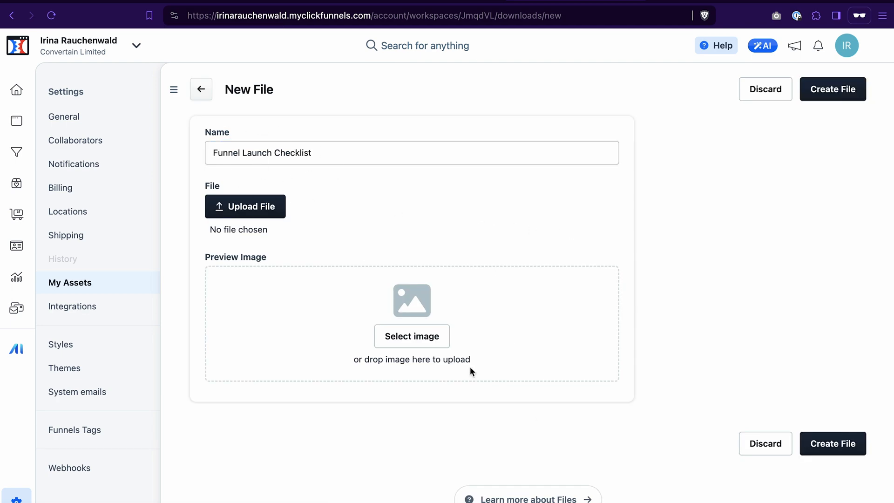
pyautogui.click(427, 338)
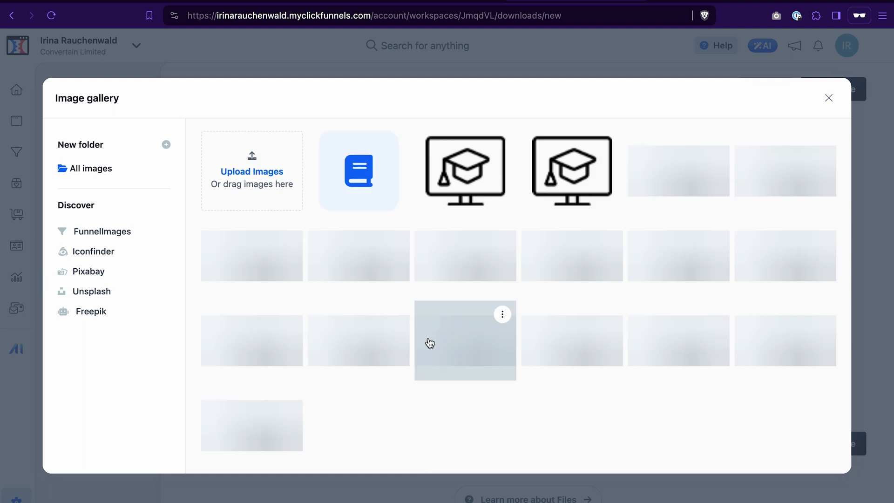
pyautogui.click(345, 156)
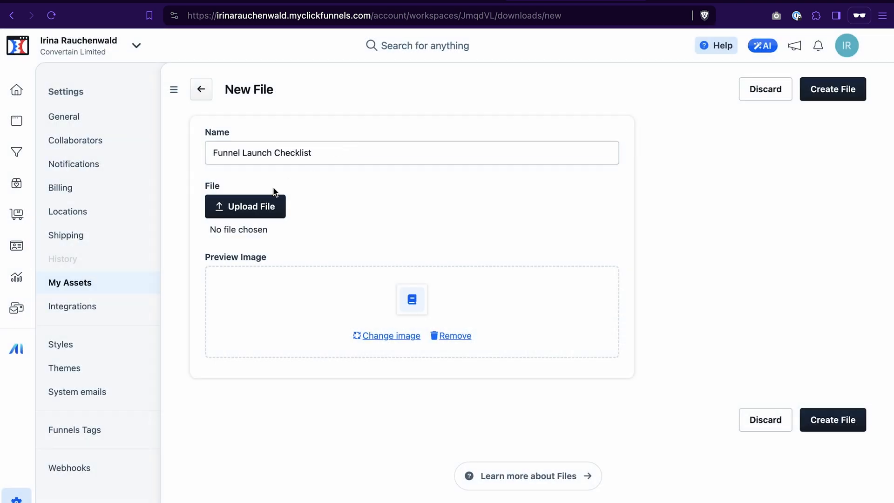
pyautogui.click(259, 206)
pyautogui.click(670, 380)
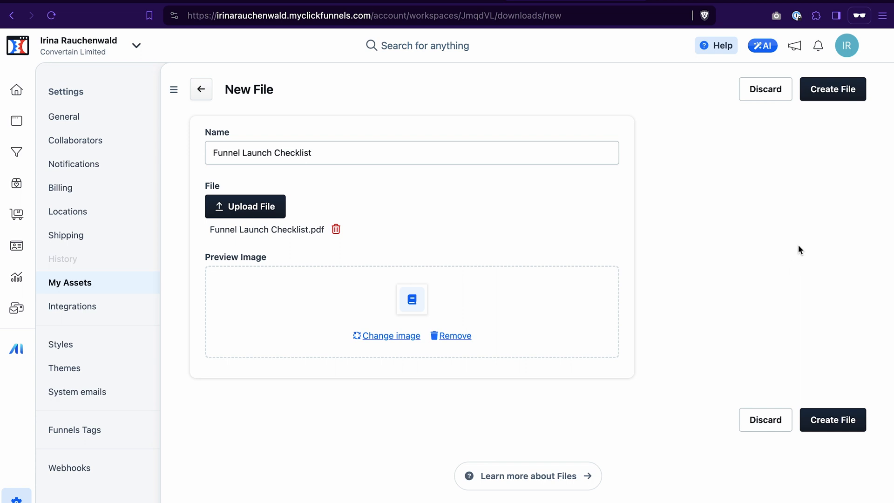
pyautogui.click(839, 88)
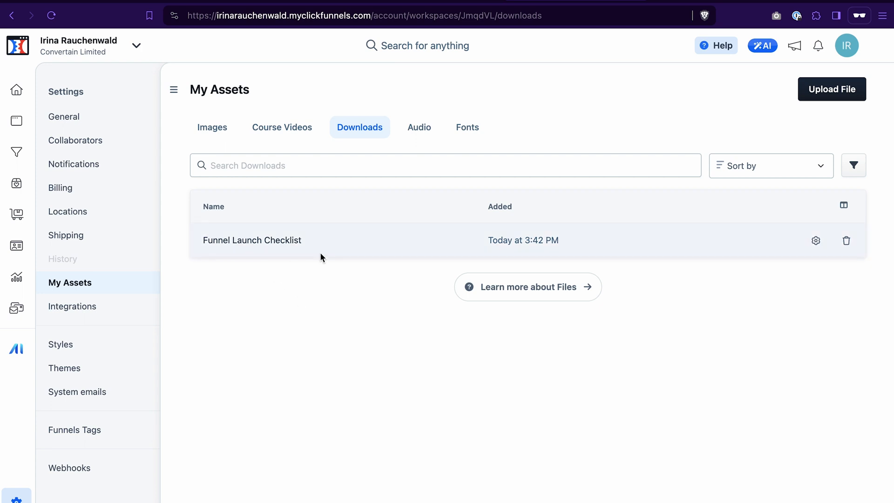
# Grant access to the Funnel Launch Checklist digital asset as a purchase action of the Course product and save the deliverables.
pyautogui.click(16, 182)
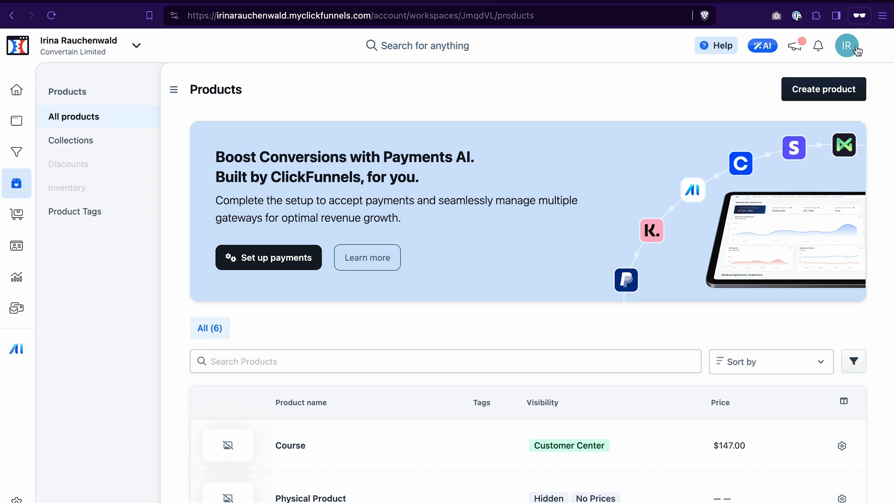
pyautogui.scroll(-2, 536, 298)
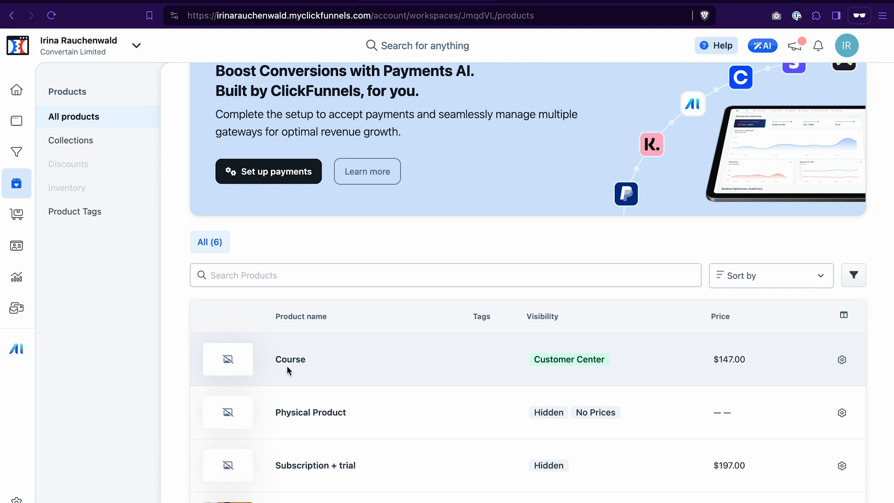
pyautogui.click(291, 364)
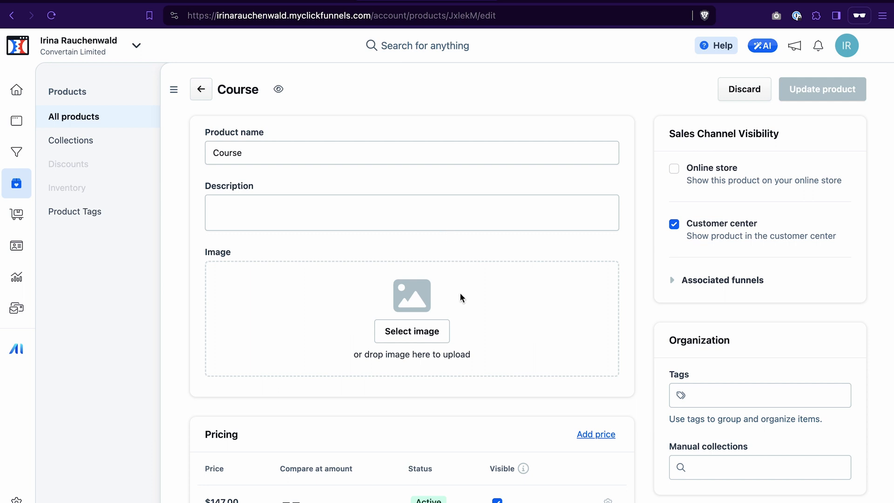
pyautogui.scroll(-10, 459, 292)
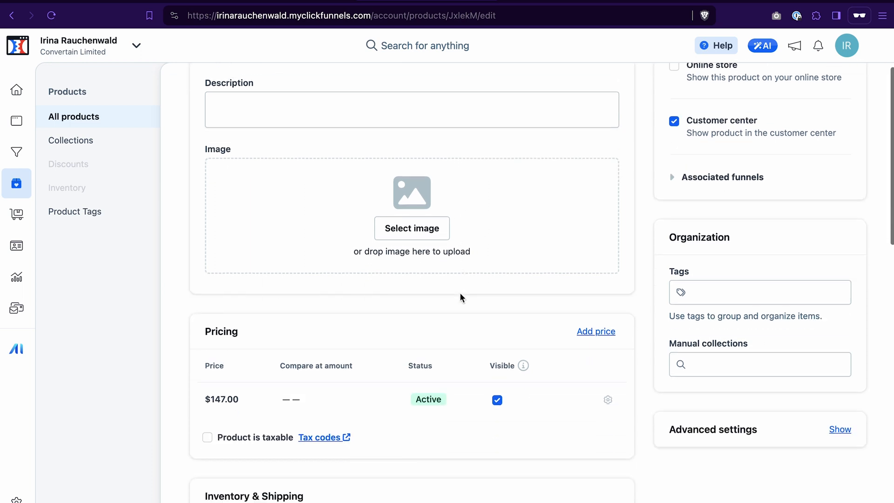
pyautogui.scroll(-2, 459, 292)
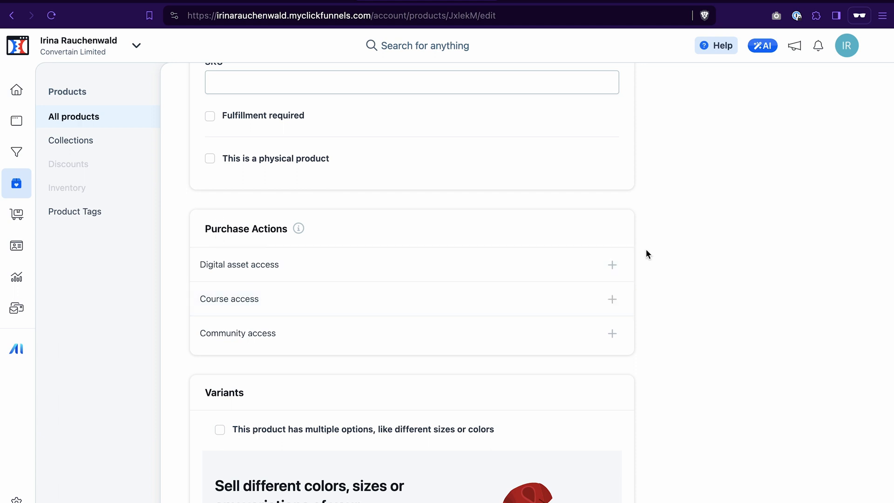
pyautogui.click(611, 266)
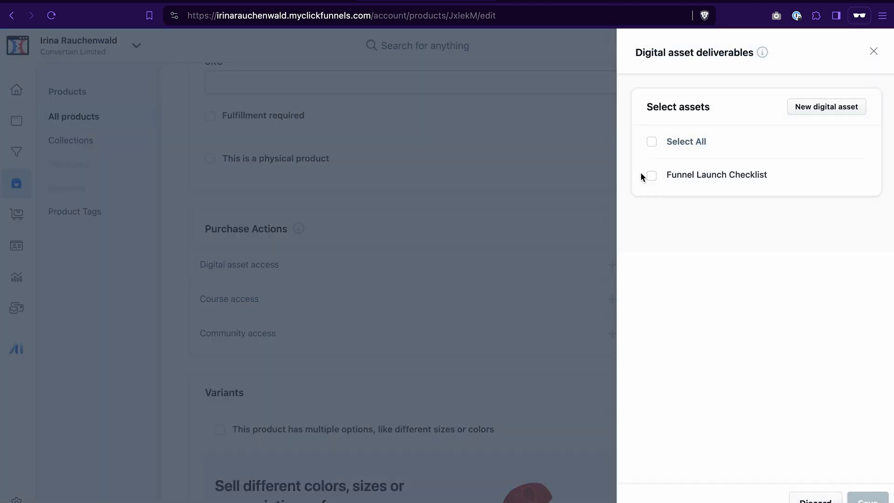
pyautogui.click(652, 176)
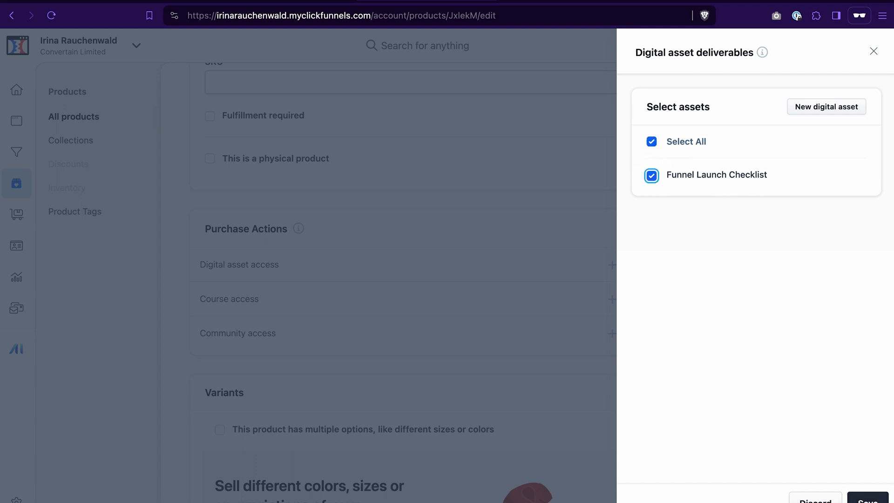
pyautogui.click(868, 499)
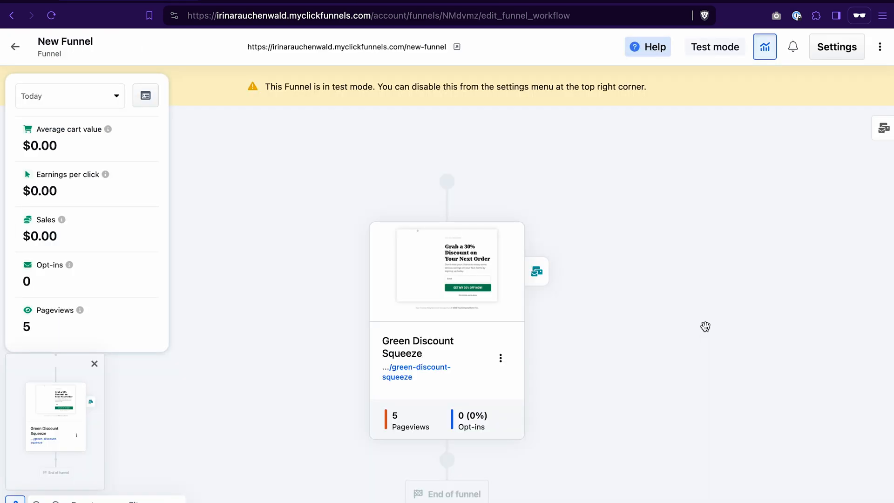
# Attach the existing Course product to the Green Discount Squeeze page of the funnel.
pyautogui.scroll(-3, 658, 284)
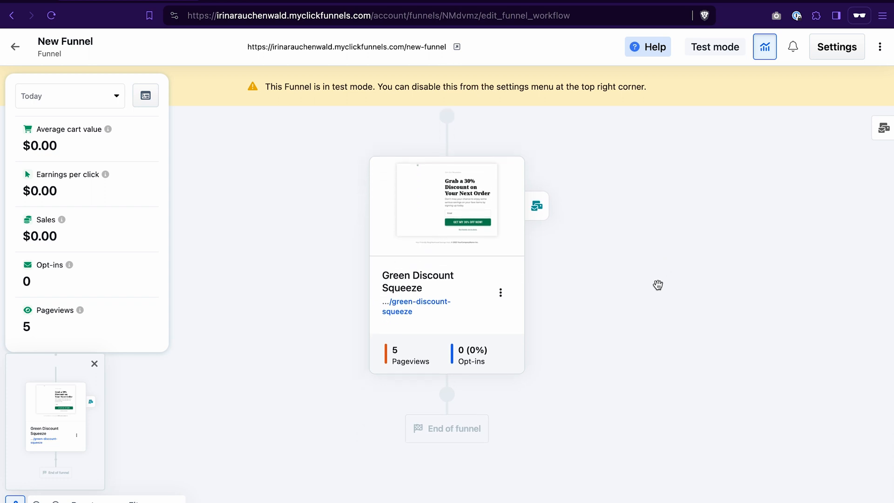
pyautogui.click(502, 292)
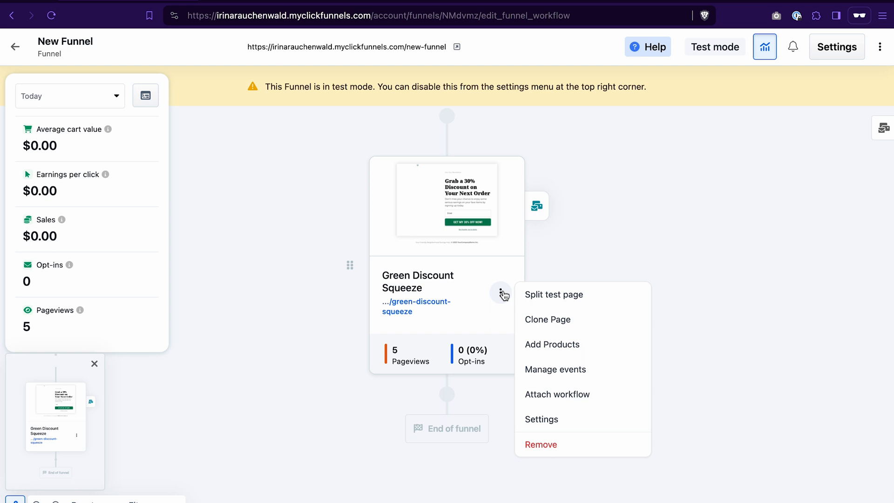
pyautogui.click(563, 345)
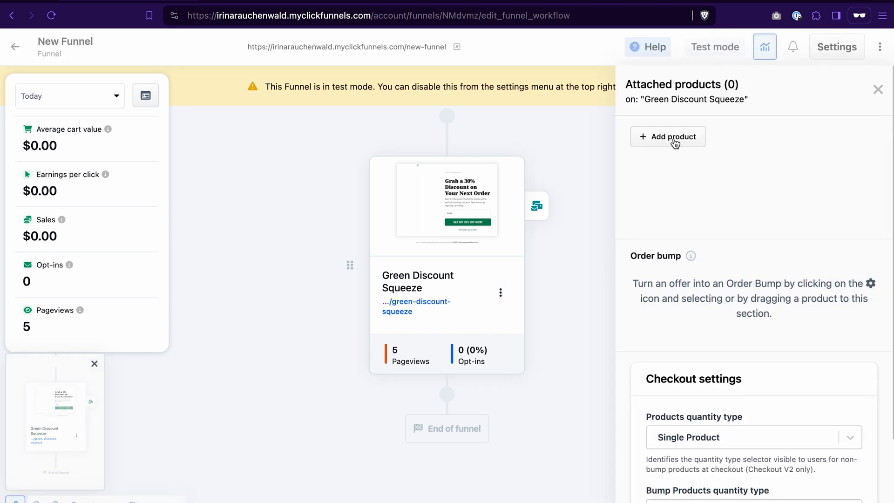
pyautogui.click(674, 142)
pyautogui.moveTo(134, 219)
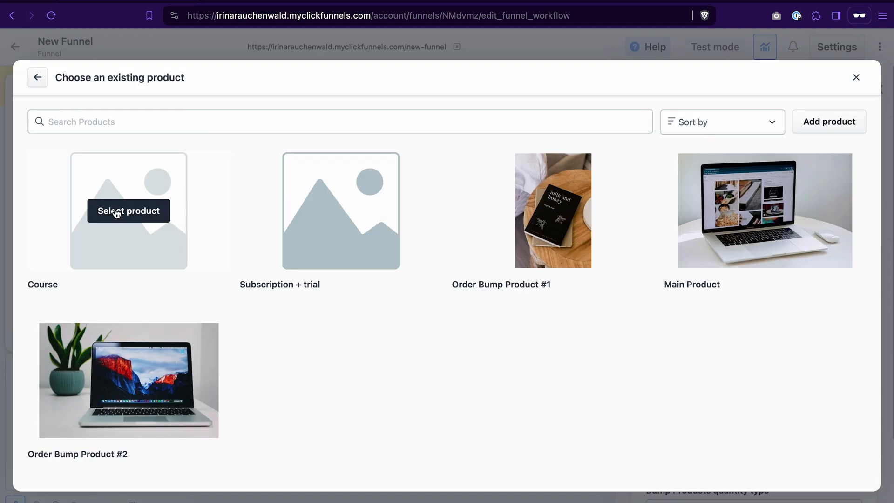
pyautogui.click(116, 213)
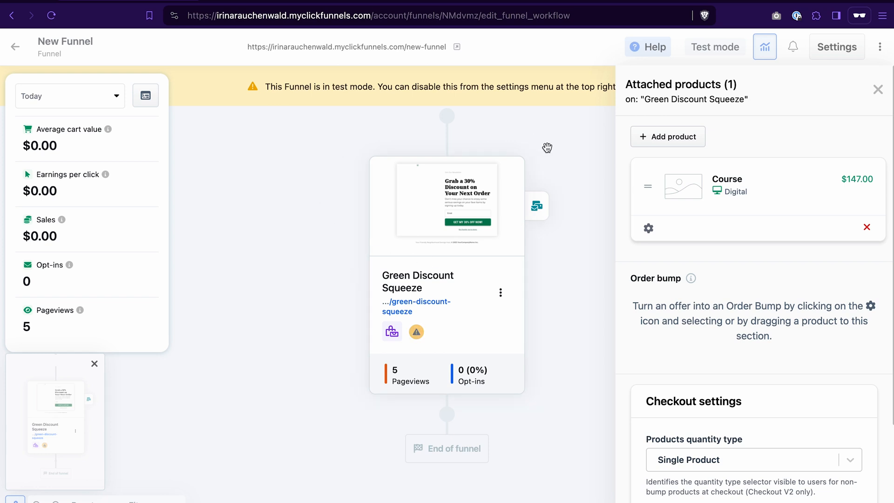
pyautogui.click(500, 292)
pyautogui.click(576, 343)
pyautogui.click(878, 90)
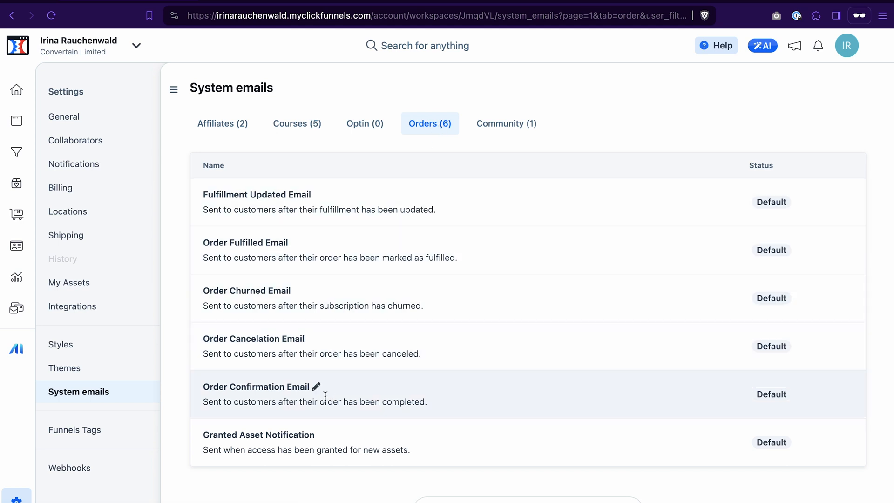
# Open the Granted Asset Notification system email for orders and start customizing its body.
pyautogui.click(321, 436)
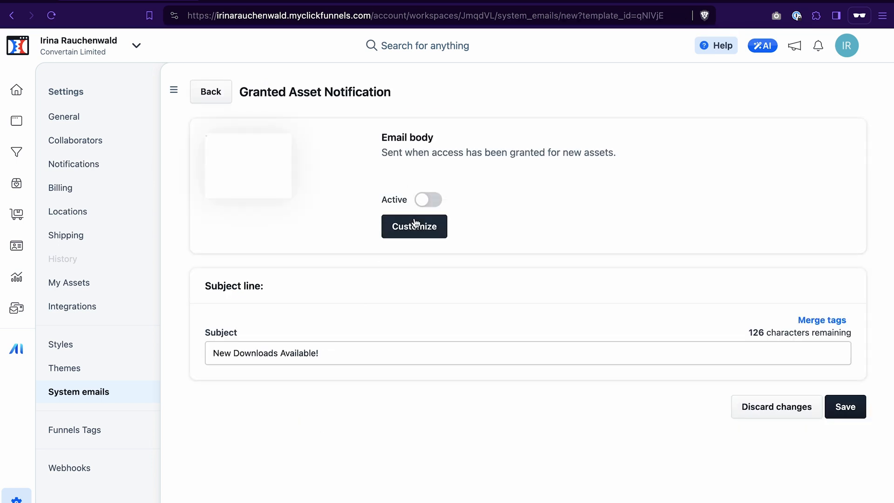
pyautogui.click(420, 231)
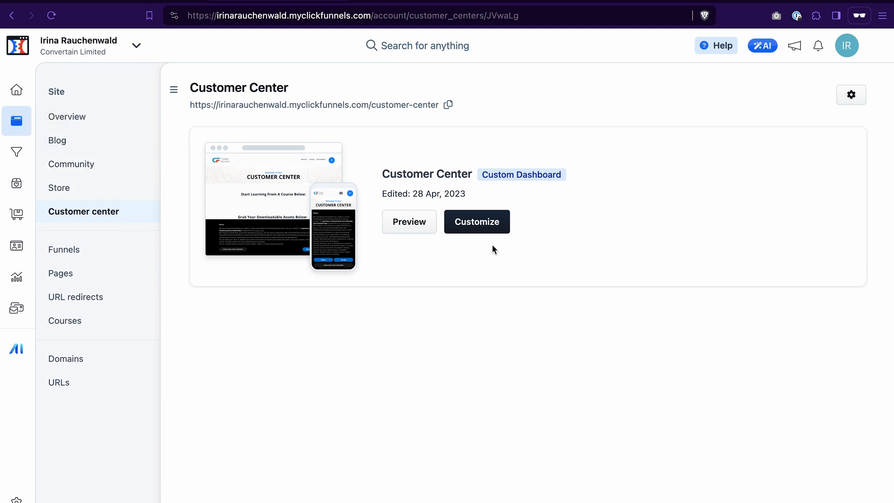
# Open the Customer Center page for customization and look at its downloadable assets section.
pyautogui.click(488, 224)
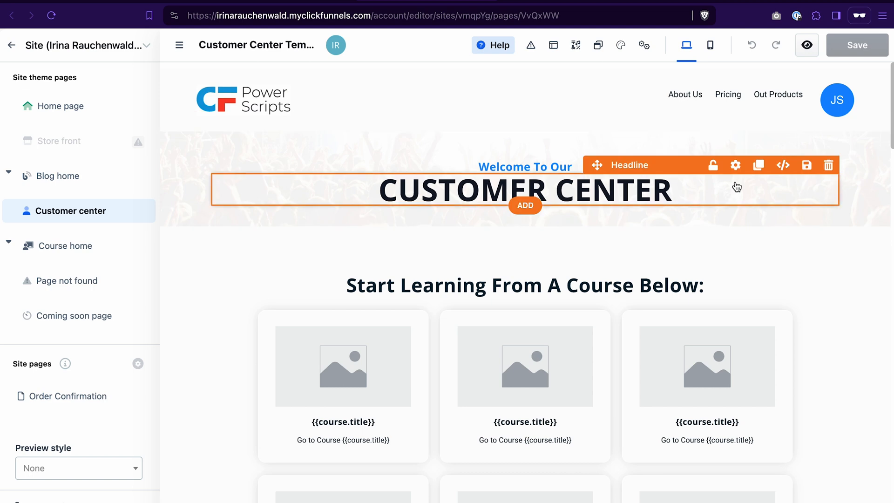
pyautogui.scroll(-6, 736, 187)
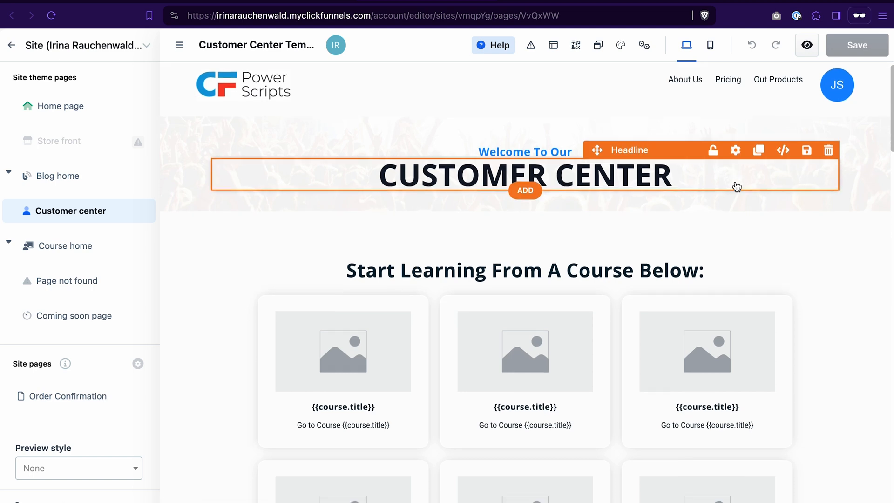
pyautogui.scroll(-5, 736, 186)
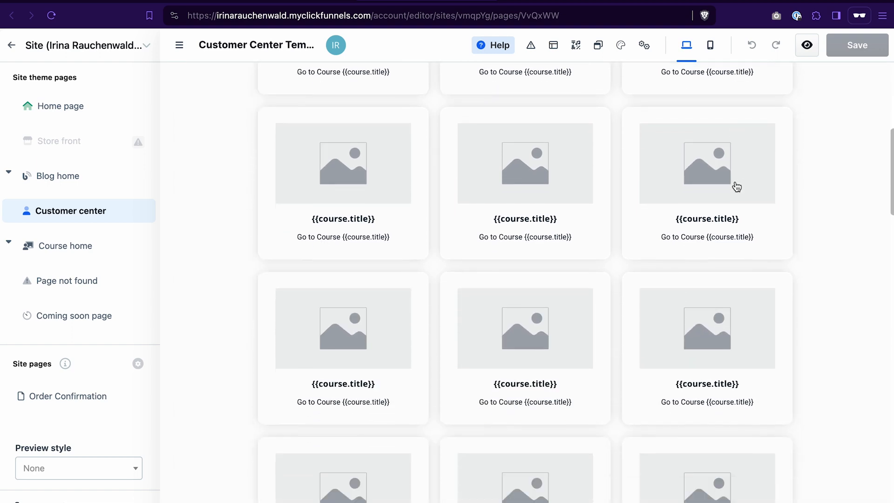
pyautogui.scroll(-7, 735, 180)
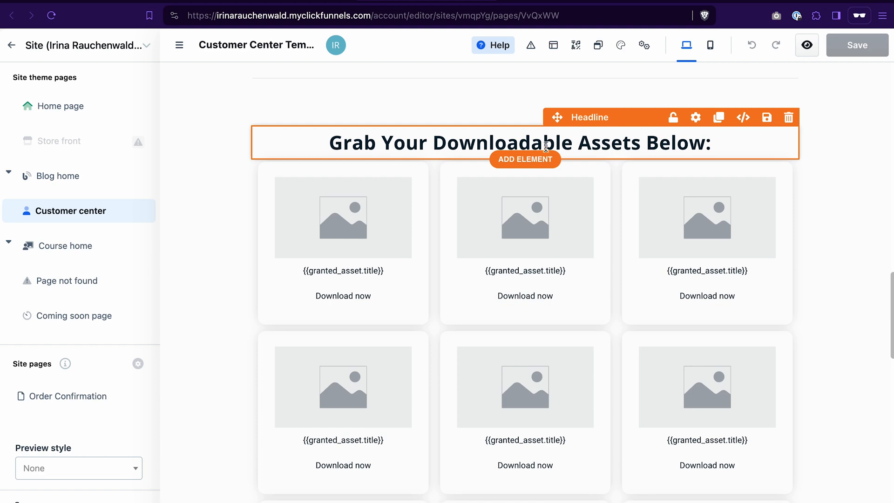
# Add a download collection under the "Grab Your Downloadable Assets Below:" headline and fill it with a download image, title and link.
pyautogui.click(529, 160)
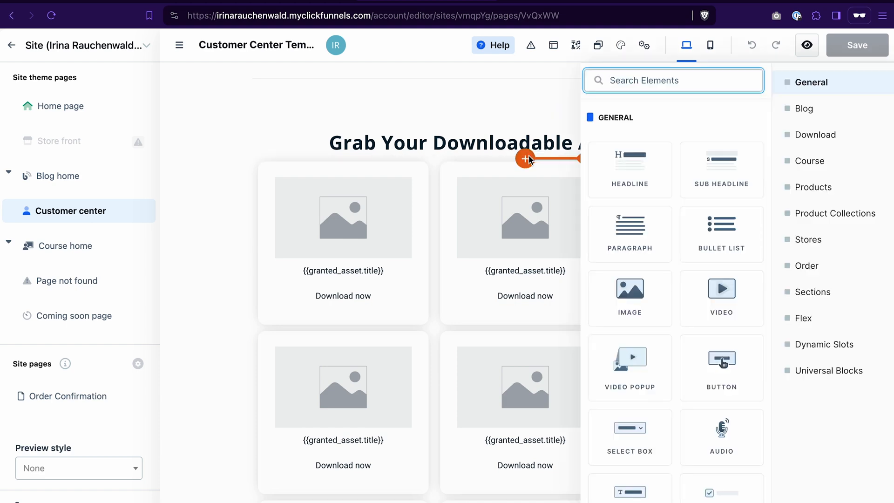
pyautogui.click(833, 137)
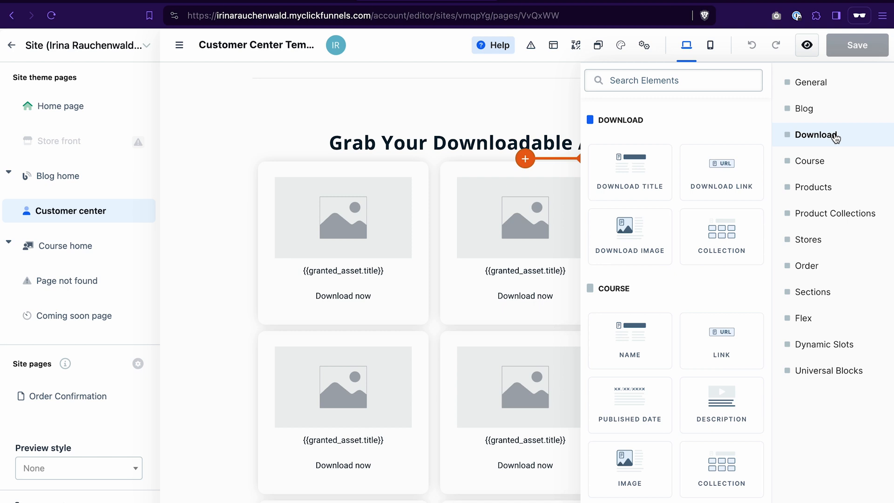
pyautogui.moveTo(722, 239); pyautogui.dragTo(506, 184)
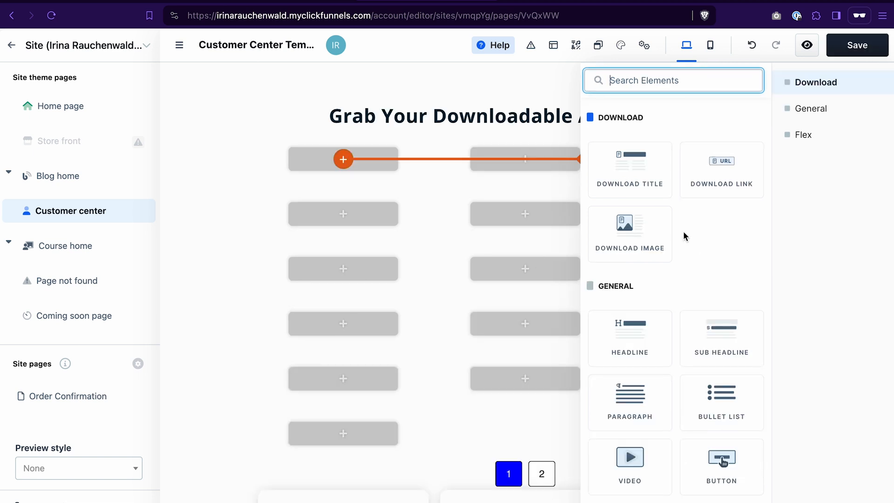
pyautogui.moveTo(629, 233); pyautogui.dragTo(359, 160)
pyautogui.moveTo(664, 190); pyautogui.dragTo(362, 242)
pyautogui.moveTo(726, 182); pyautogui.dragTo(329, 306)
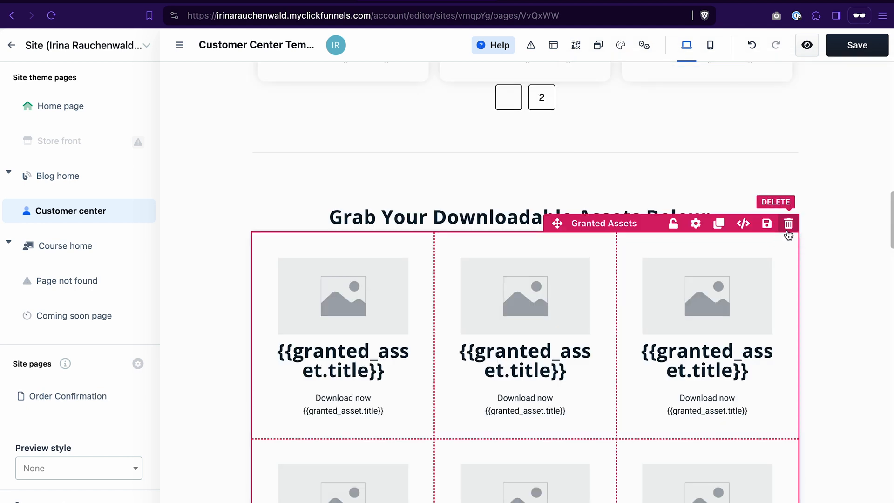
# Delete the newly added Granted Assets collection, keeping the original one below the headline.
pyautogui.click(791, 228)
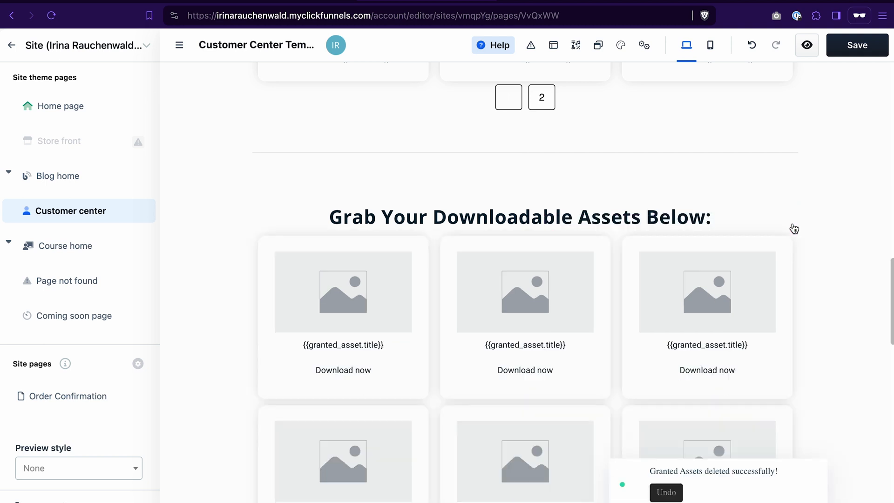
pyautogui.scroll(-2, 849, 279)
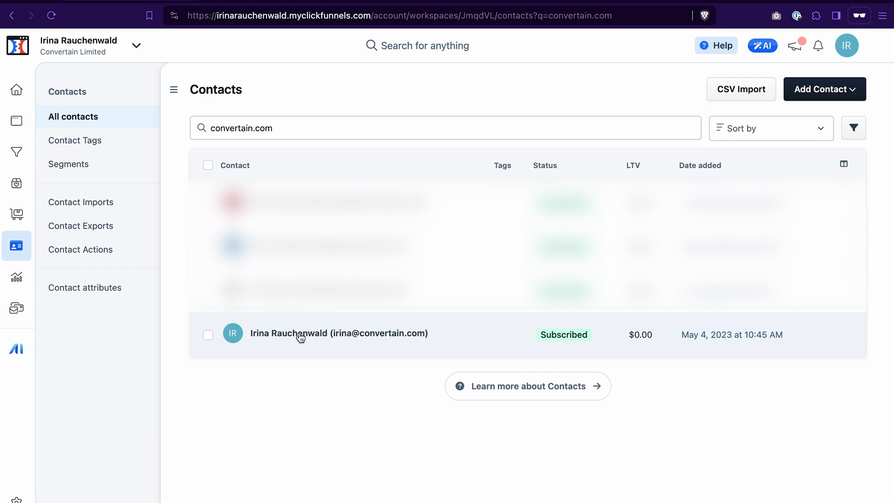
# Open the full profile of the convertain.com contact in the search results and show its fulfillments and assets.
pyautogui.click(300, 334)
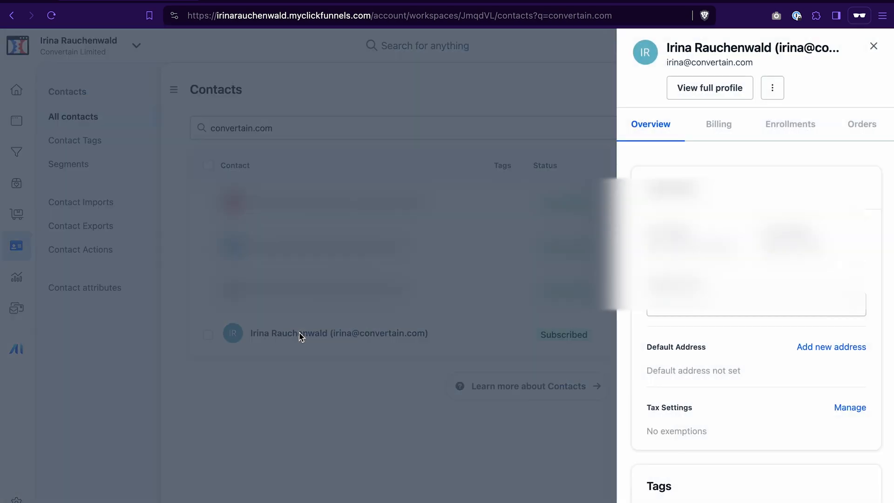
pyautogui.click(712, 90)
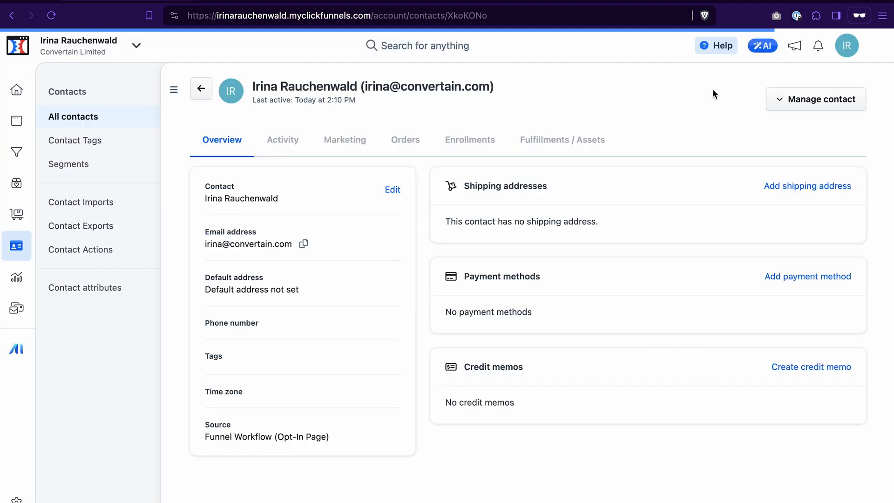
pyautogui.click(564, 143)
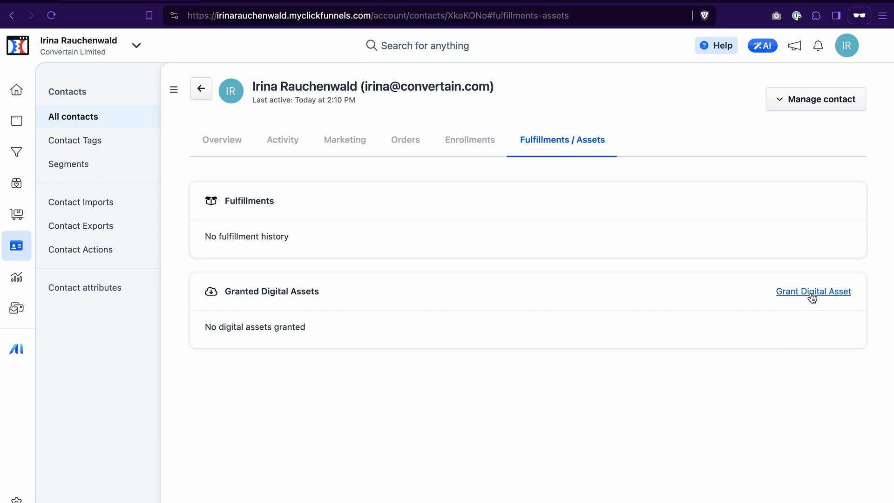
# Grant the Funnel Launch Checklist digital asset to this contact.
pyautogui.click(811, 293)
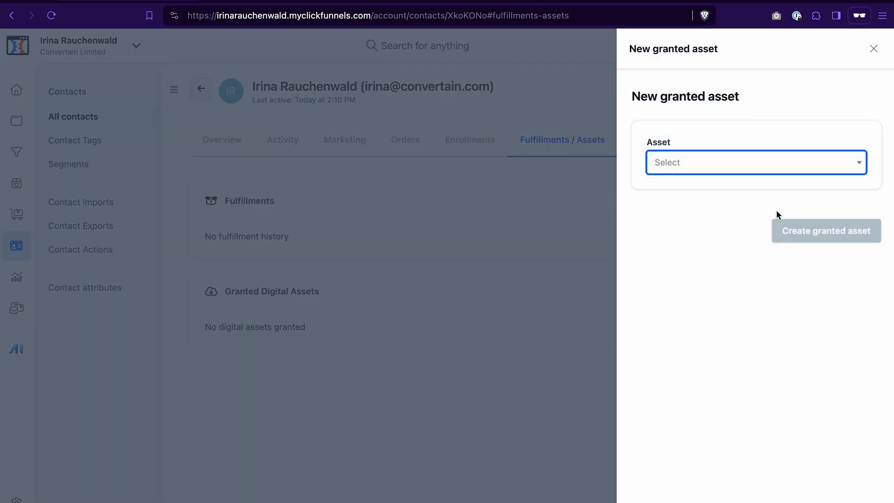
pyautogui.click(780, 163)
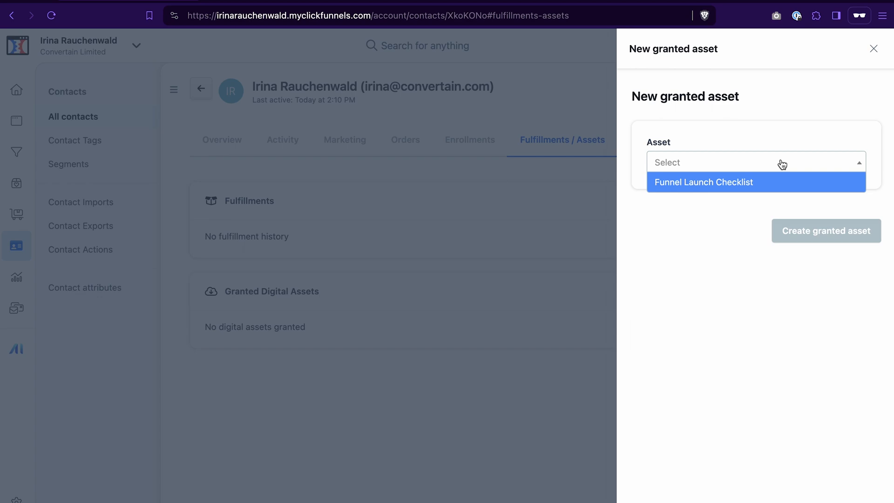
pyautogui.click(729, 181)
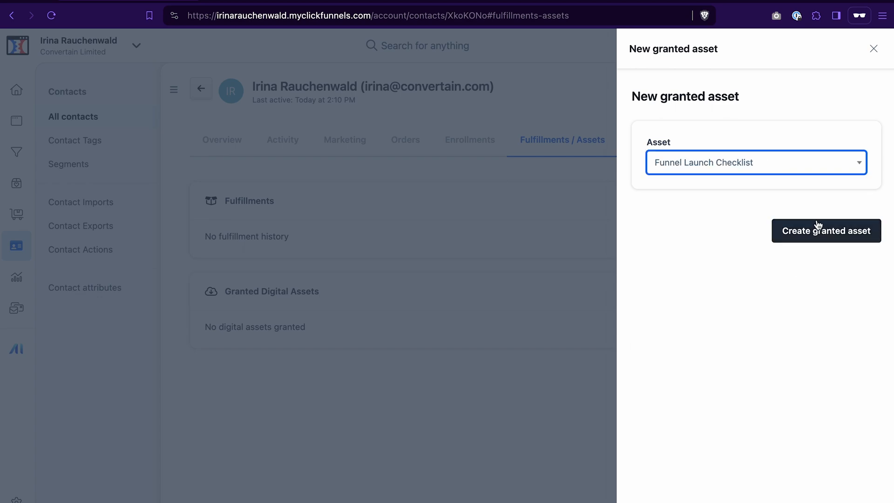
pyautogui.click(826, 240)
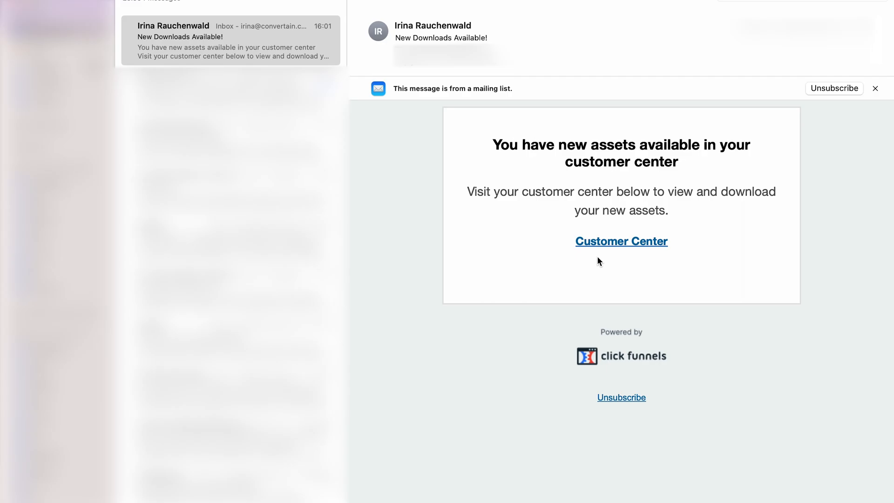
# Open the Customer Center from the "New Downloads Available!" email and start downloading the Funnel Launch Checklist from the downloadable assets section.
pyautogui.click(599, 243)
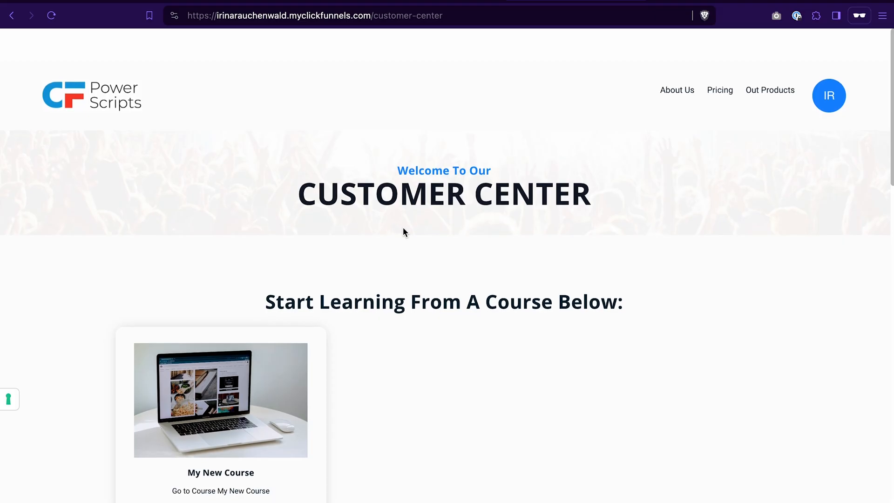
pyautogui.scroll(-1, 403, 232)
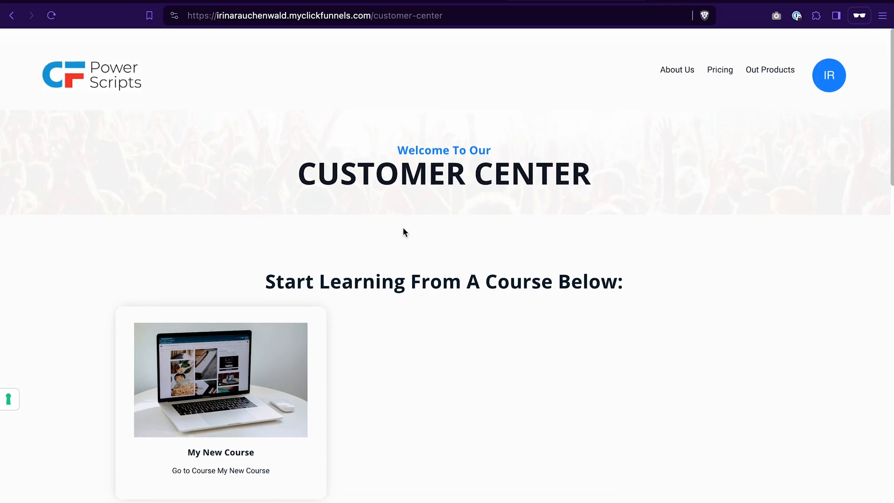
pyautogui.scroll(-10, 403, 232)
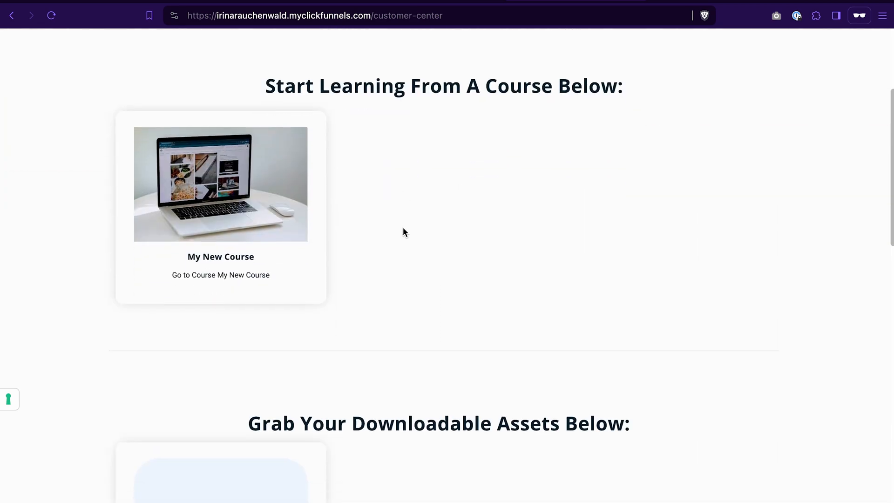
pyautogui.scroll(-1, 403, 229)
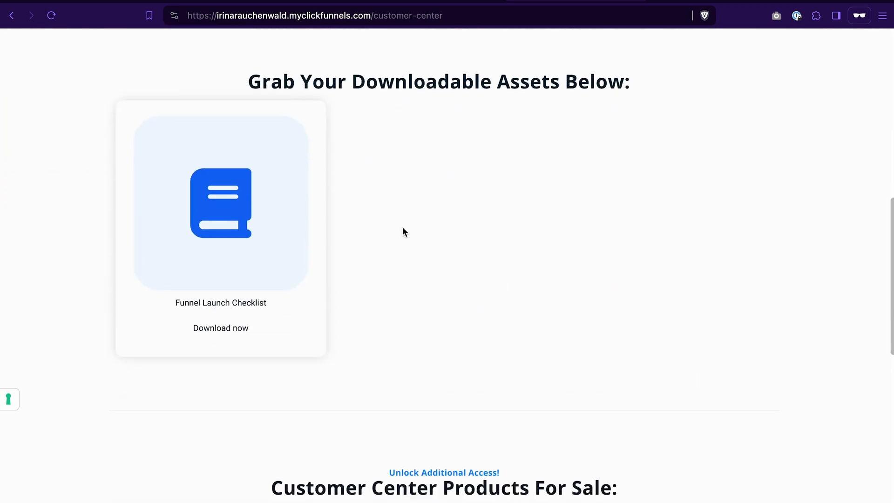
pyautogui.scroll(-1, 403, 232)
pyautogui.scroll(1, 403, 228)
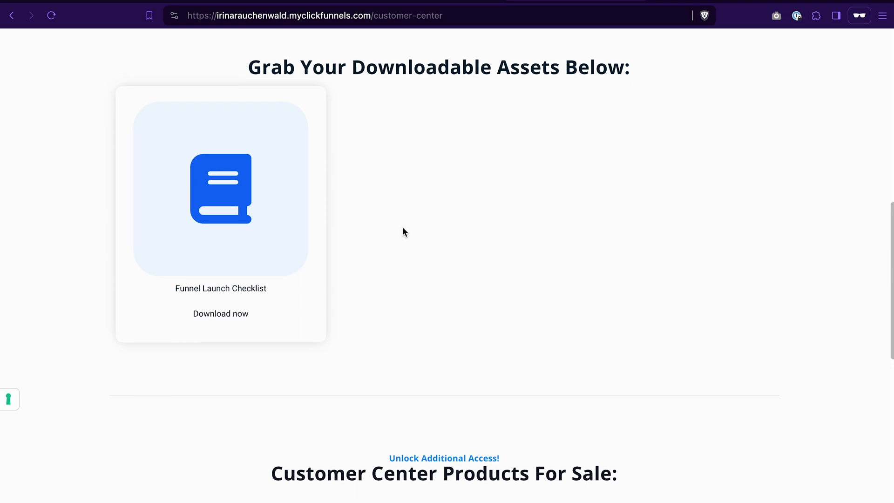
pyautogui.click(215, 319)
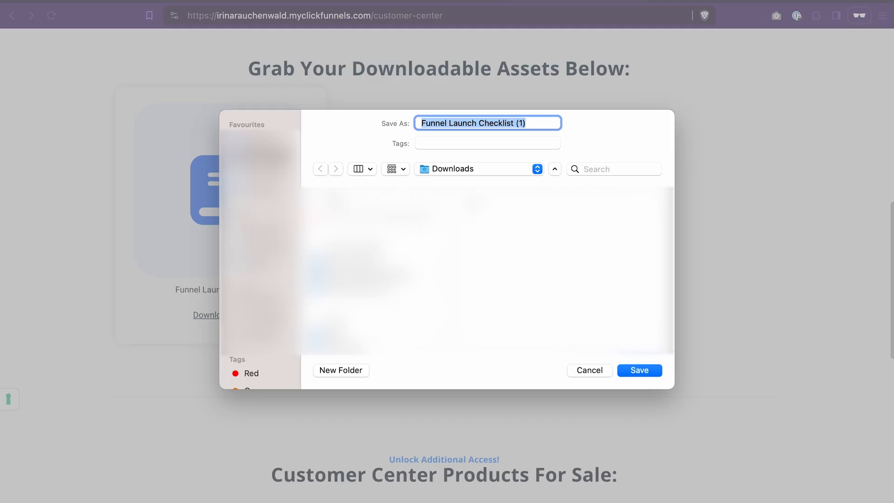